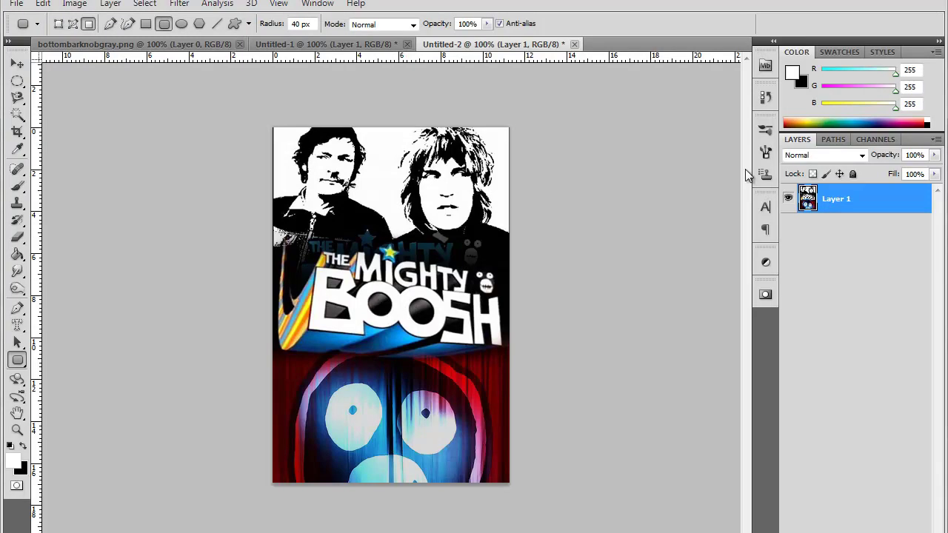
- Load Layer 1's Mighty Boosh poster pixels as a selection in Untitled-2
left_click(806, 205, "ctrl")
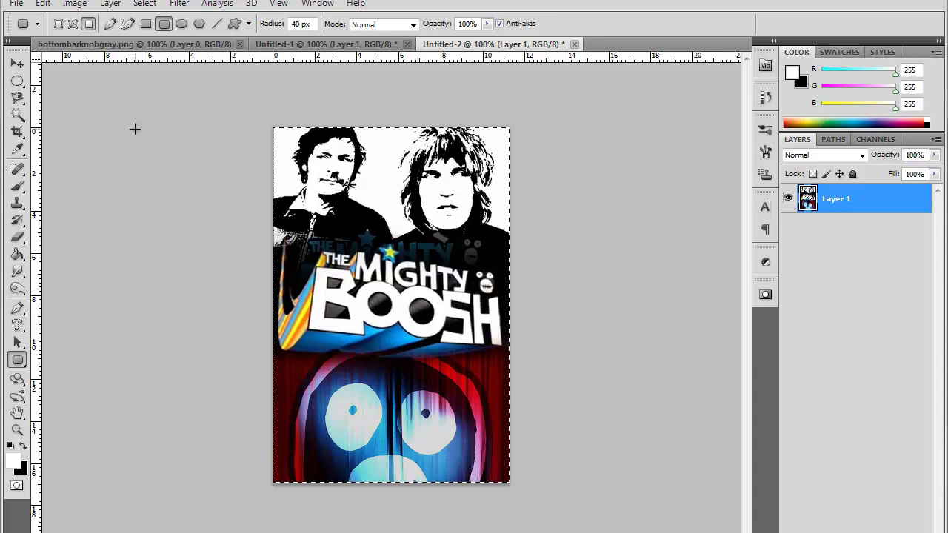
left_click(16, 5)
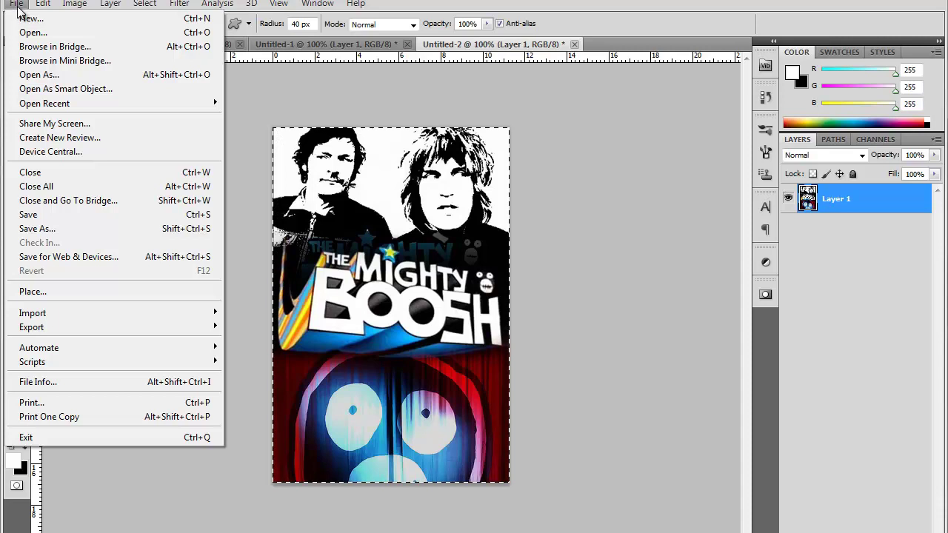
- Create a new transparent document, Untitled-3, 320 pixels wide by 480 pixels high
left_click(17, 4)
key("ctrl+n")
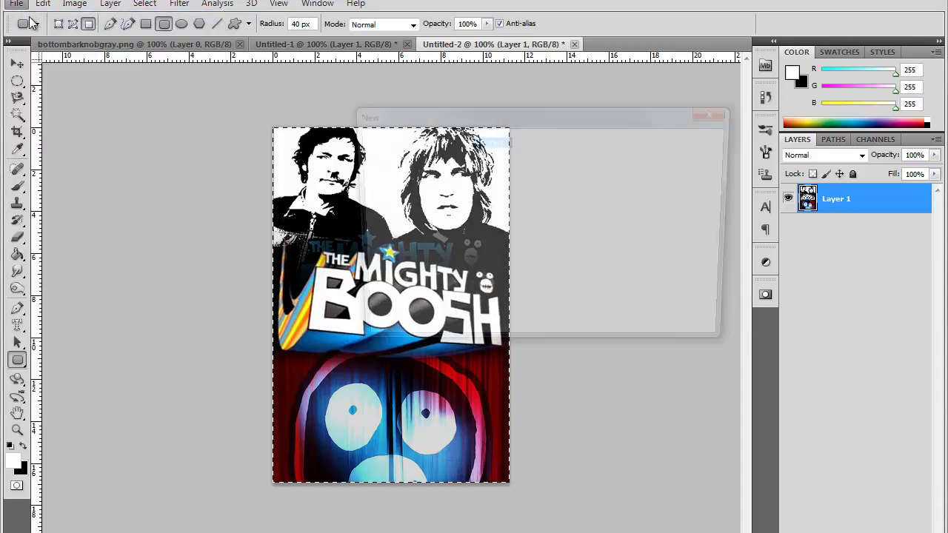
double_click(489, 207)
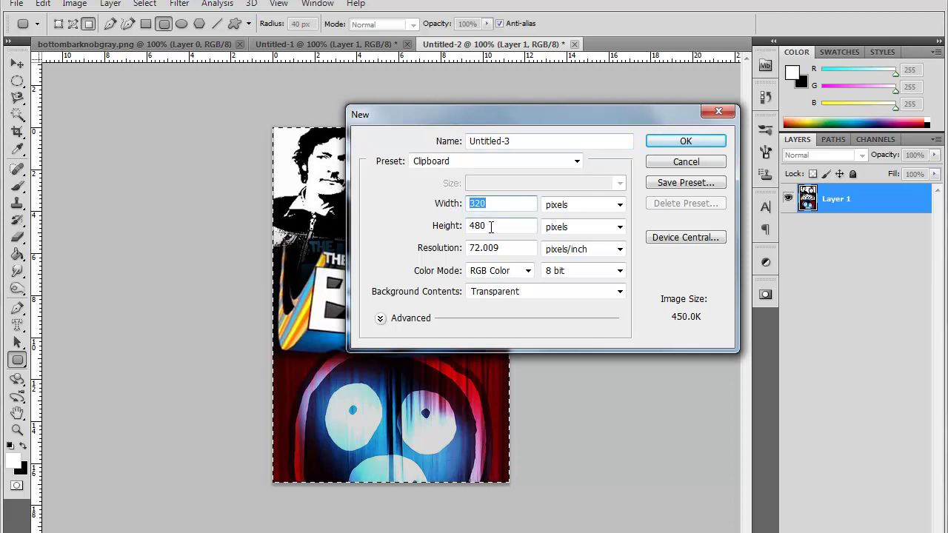
double_click(477, 226)
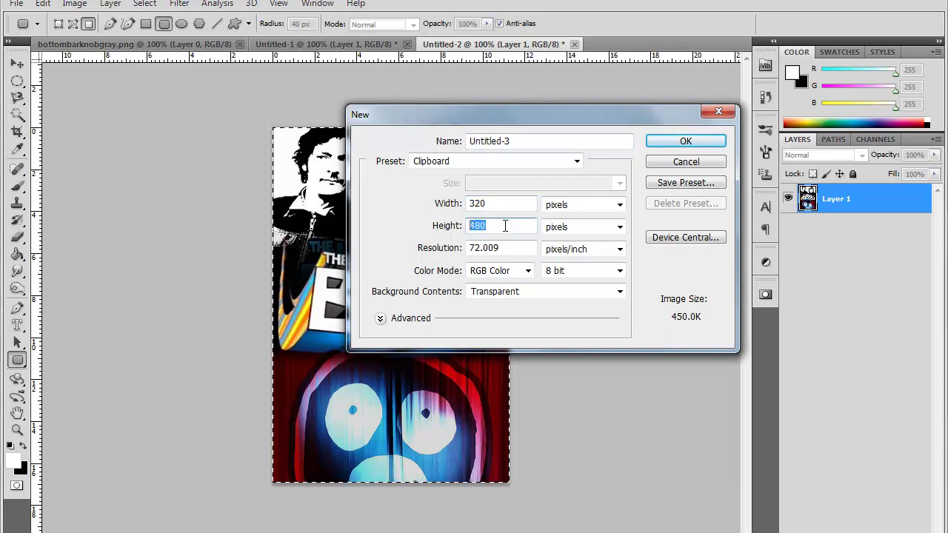
left_click(505, 226)
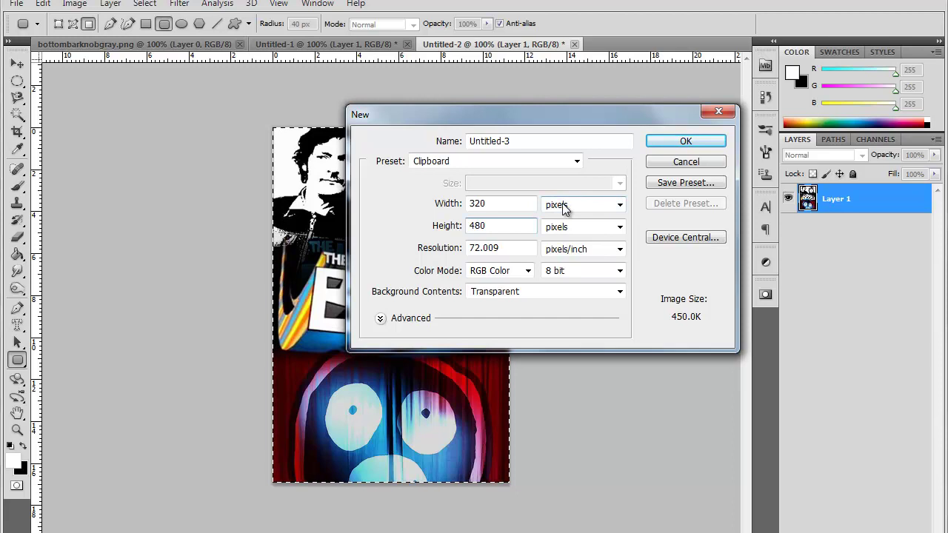
left_click(659, 145)
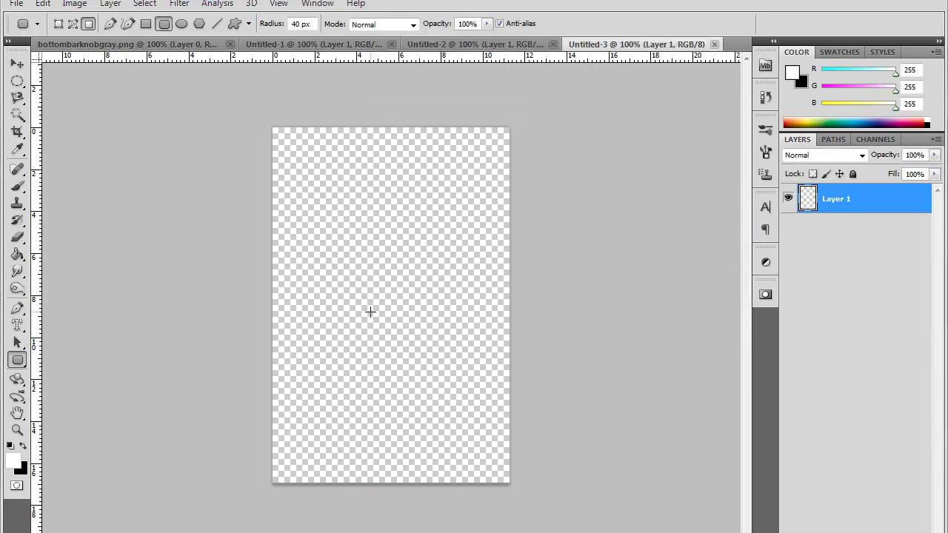
- Paste the poster into Untitled-3 and choose JPEG as the Save As format
key("ctrl+v")
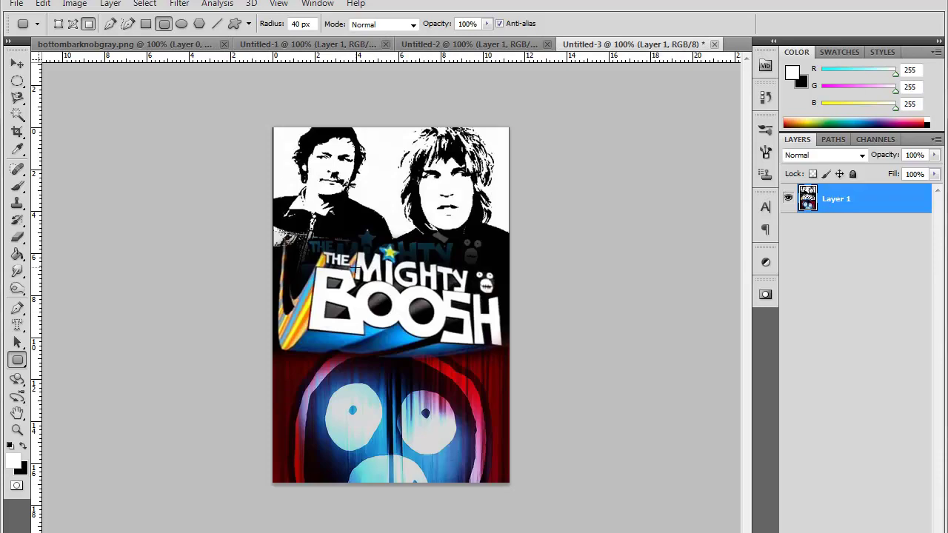
left_click(15, 3)
left_click(90, 229)
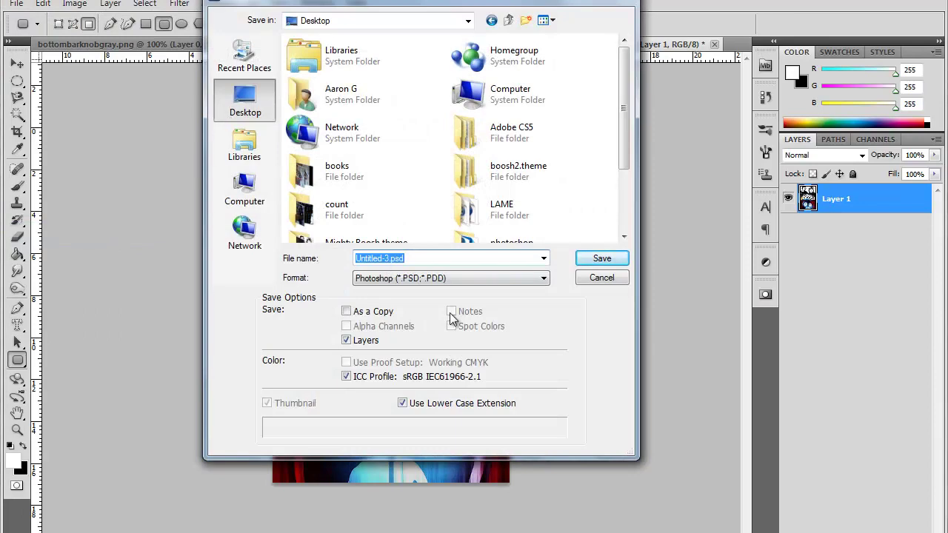
left_click(420, 280)
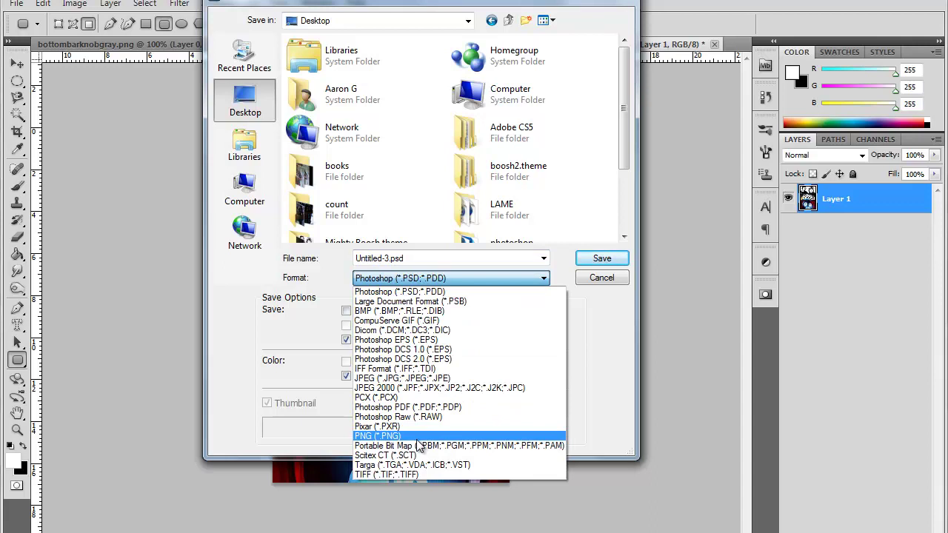
left_click(386, 379)
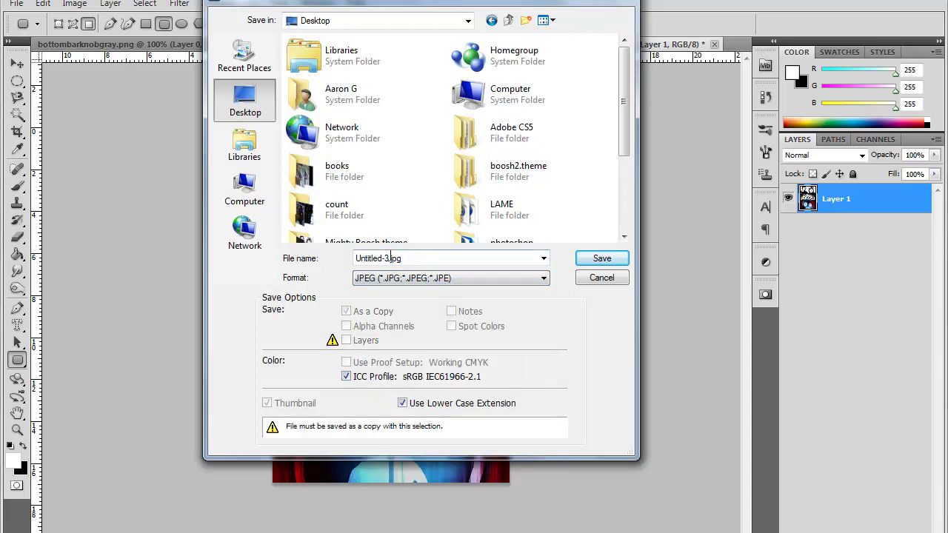
- Replace the file name with 'boosh', discarding the earlier 'LockBackground' attempt
left_click(390, 257)
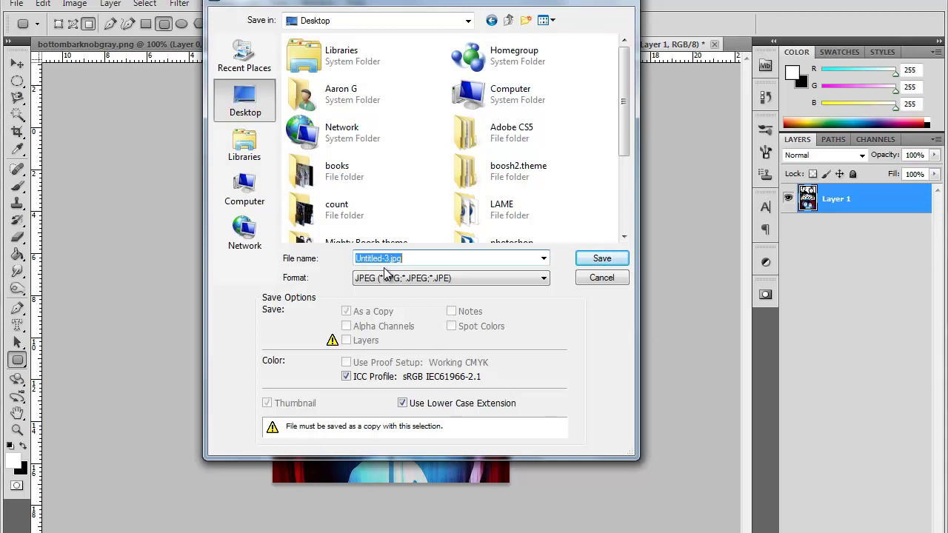
type("LockBackground")
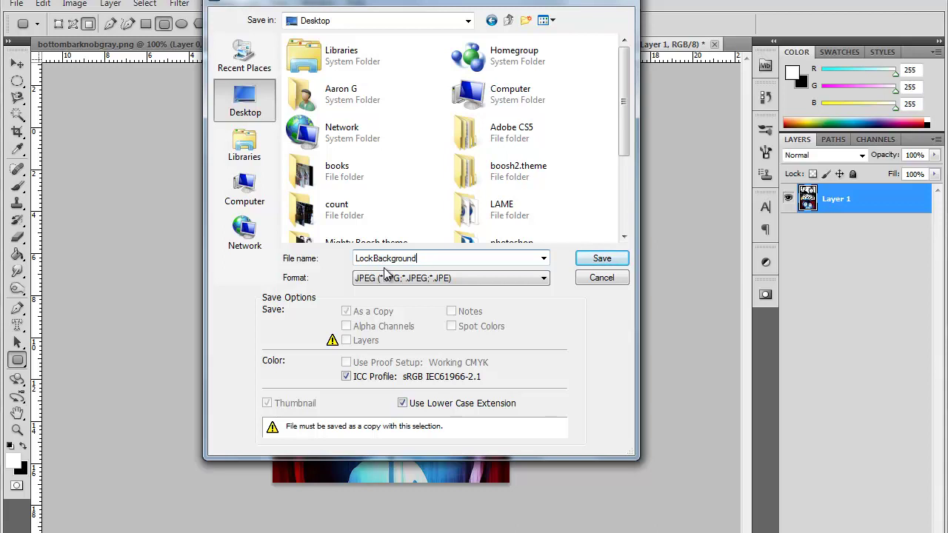
key("BackSpace")
key("BackSpace")
key("BackSpace")
key("BackSpace")
key("BackSpace")
key("BackSpace")
key("BackSpace")
key("BackSpace")
key("BackSpace")
key("BackSpace")
key("BackSpace")
key("BackSpace")
key("BackSpace")
key("BackSpace")
type("boosh:)")
key("BackSpace")
key("BackSpace")
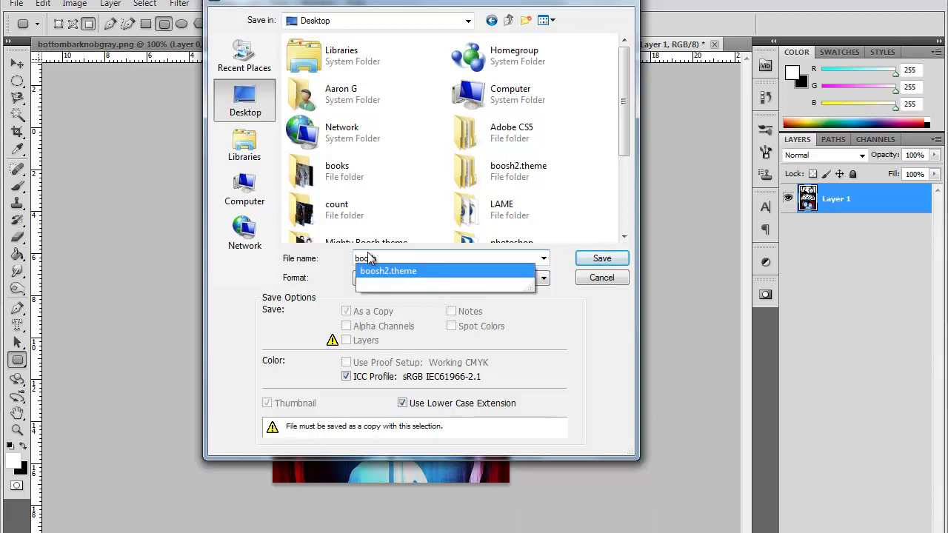
left_click(327, 312)
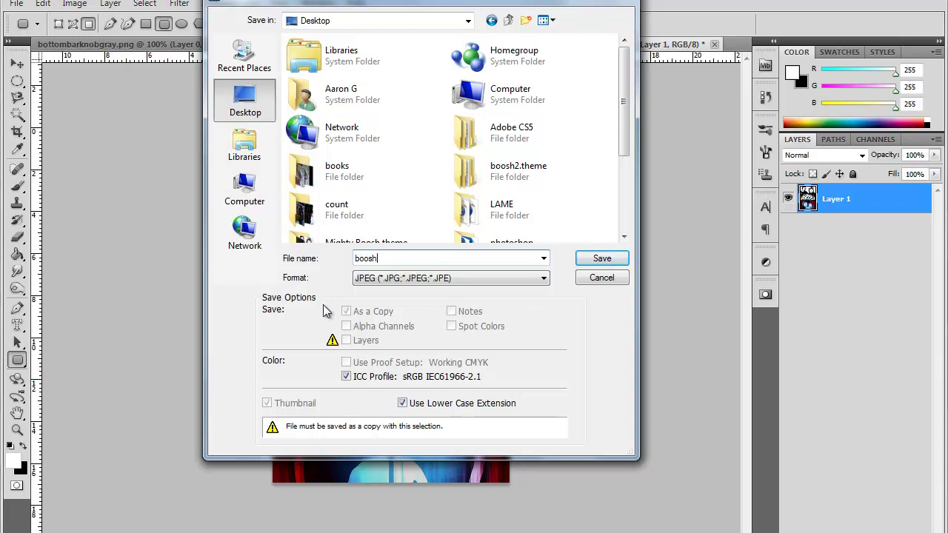
- Save the poster as boosh.jpg in JPEG format at Maximum quality 12
left_click(401, 279)
left_click(401, 380)
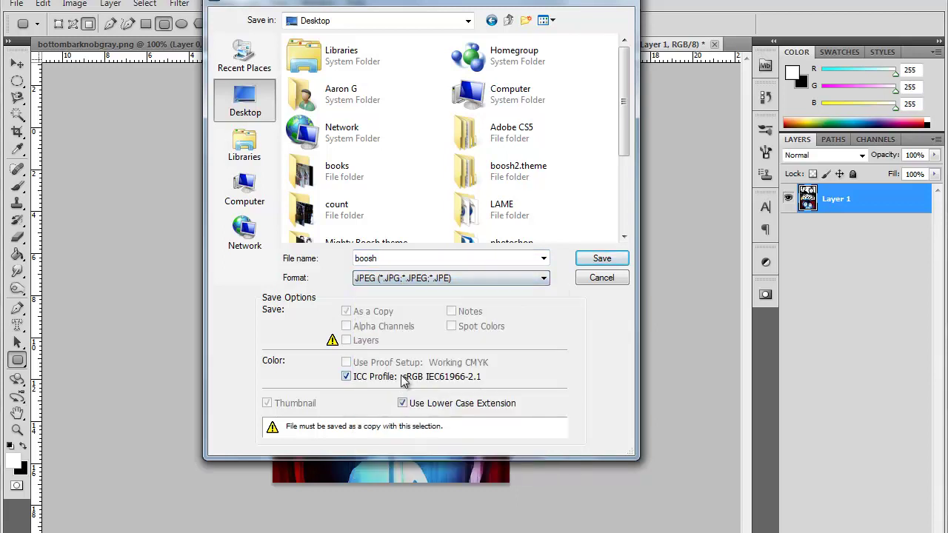
double_click(384, 260)
left_click(384, 260)
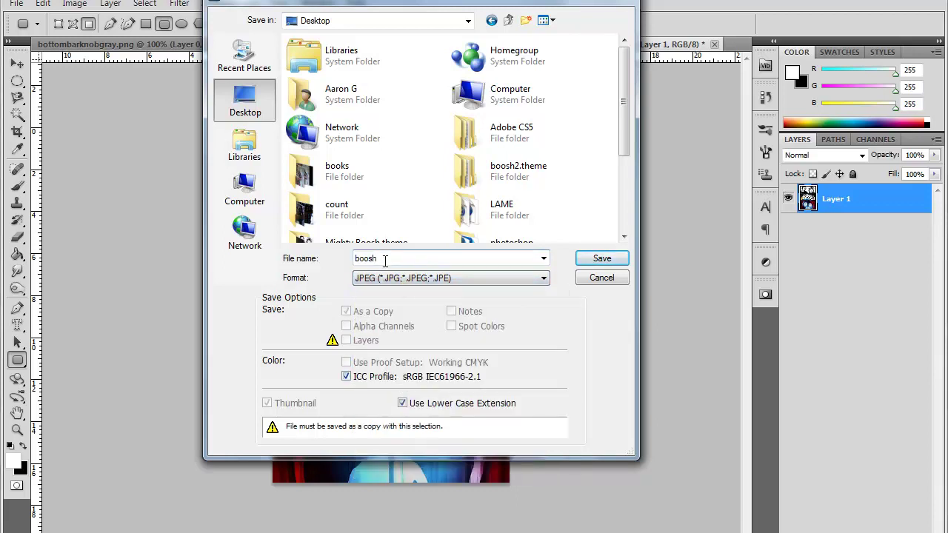
type(".jpg")
left_click(595, 259)
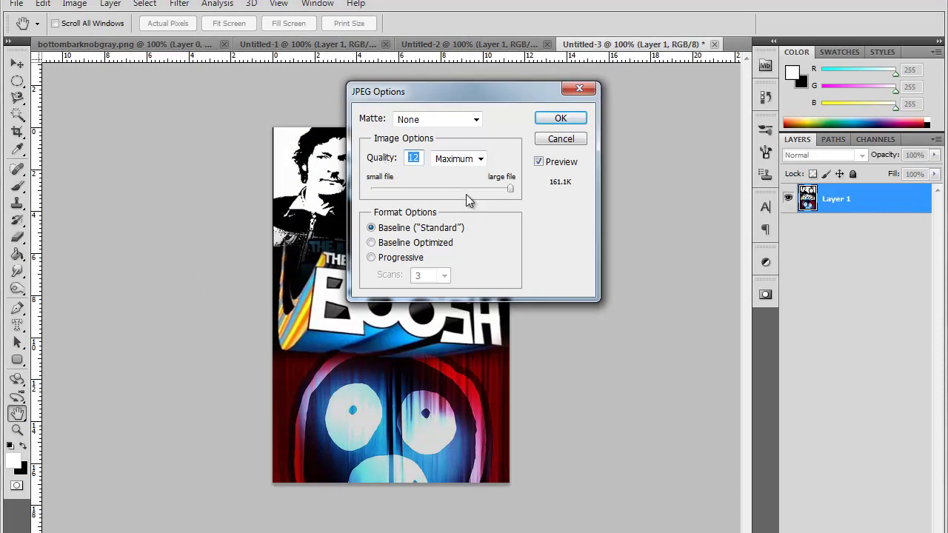
left_click(561, 120)
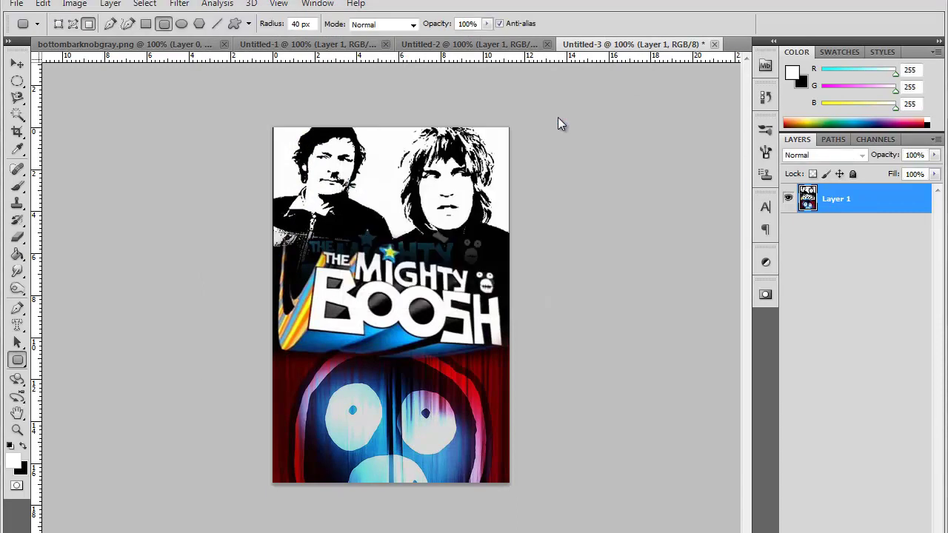
- Preview boosh.jpg from the desktop in Windows Photo Viewer, then close the viewer
key("super+d")
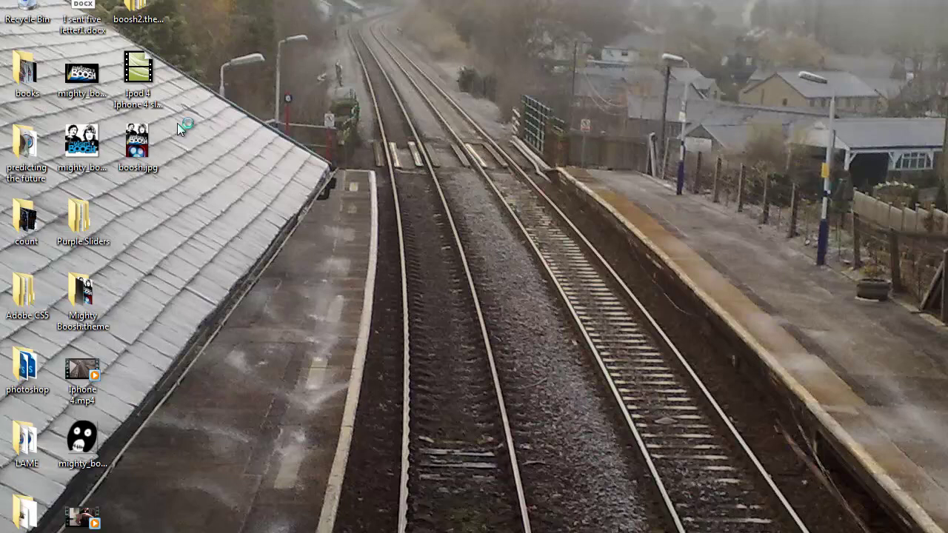
double_click(150, 149)
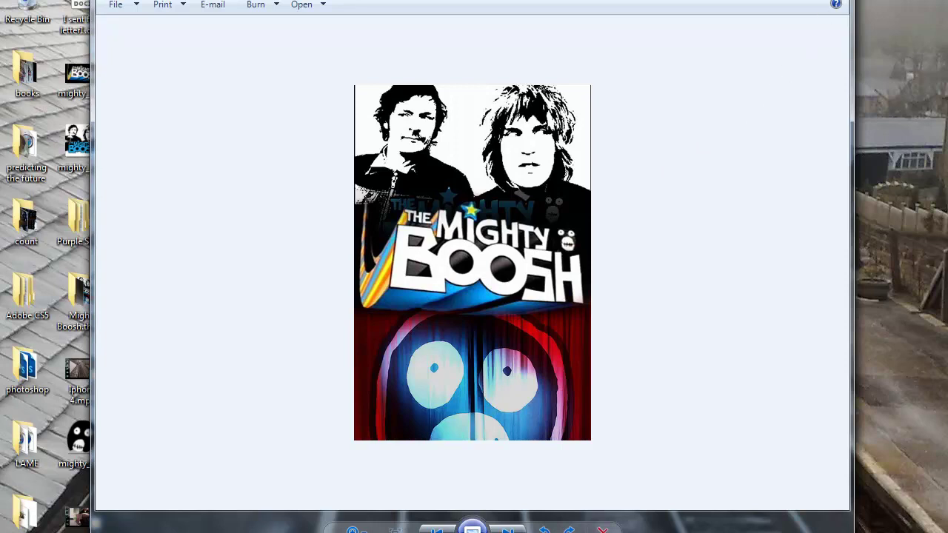
key("alt+F4")
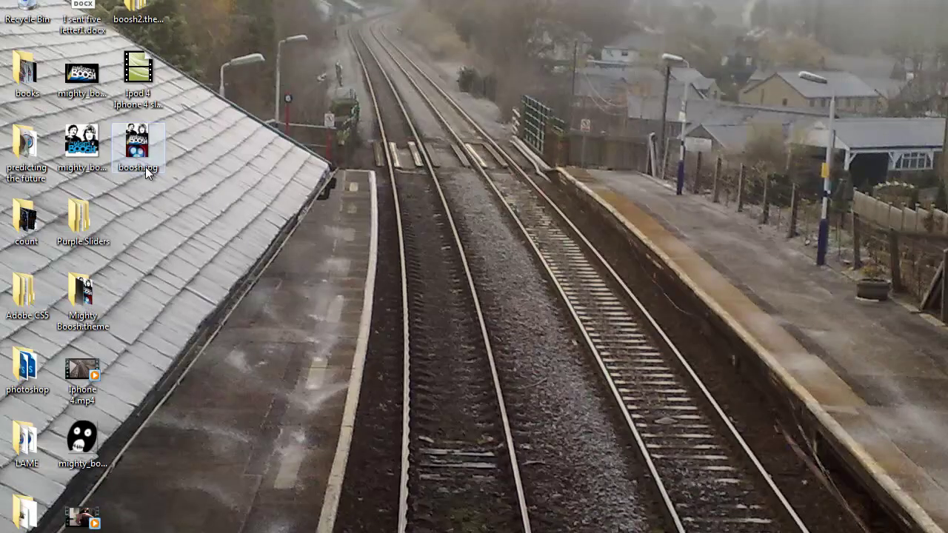
- Move boosh.jpg from the desktop into the Pictures library
key("super")
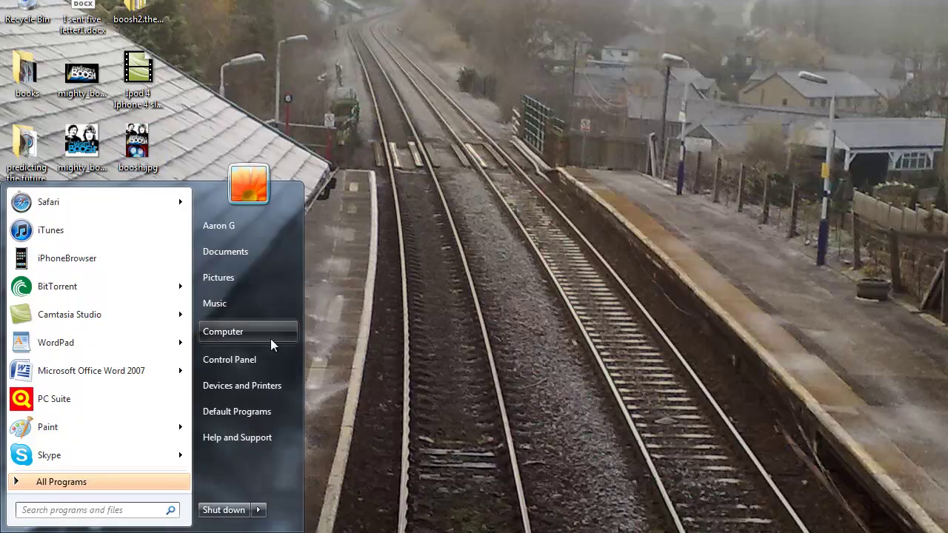
left_click(242, 279)
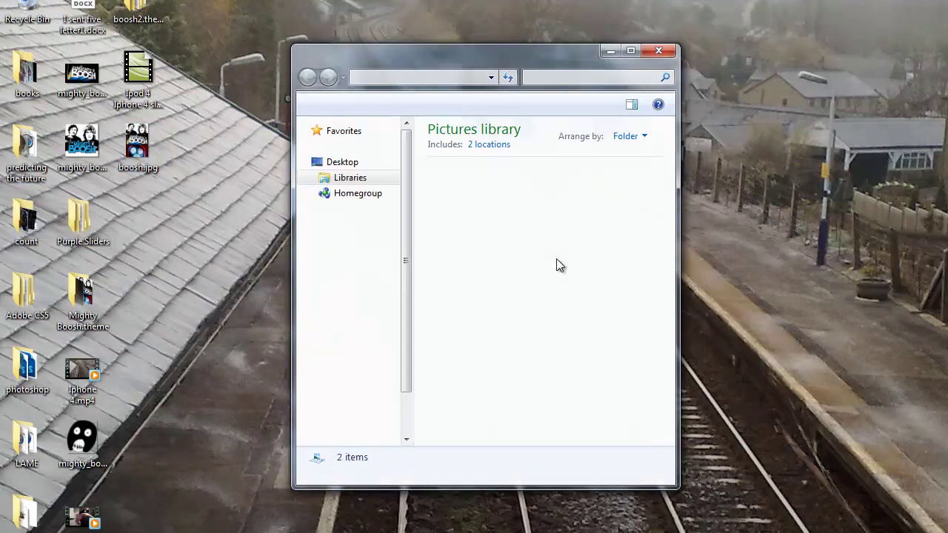
left_click_drag(139, 152, 617, 225)
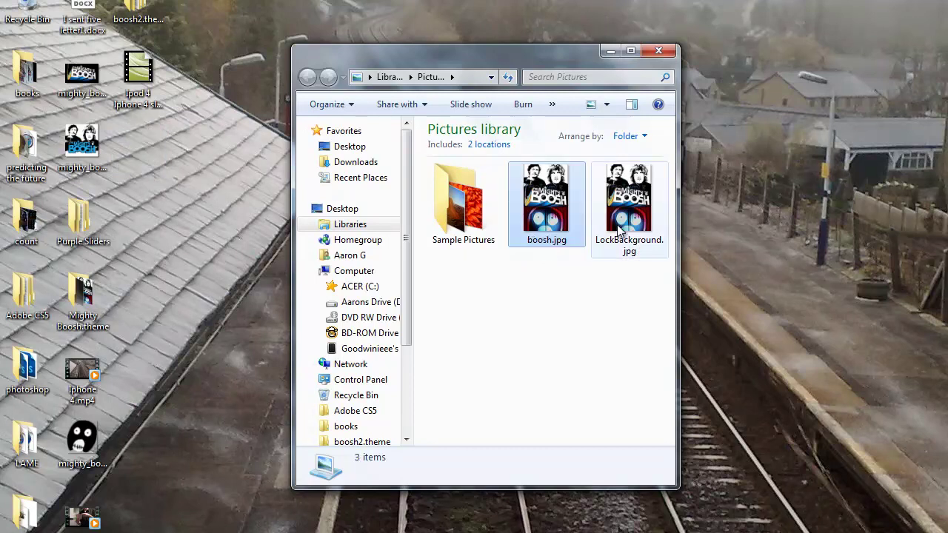
- Delete the old LockBackground.jpg from Pictures and close the library window
left_click(622, 191)
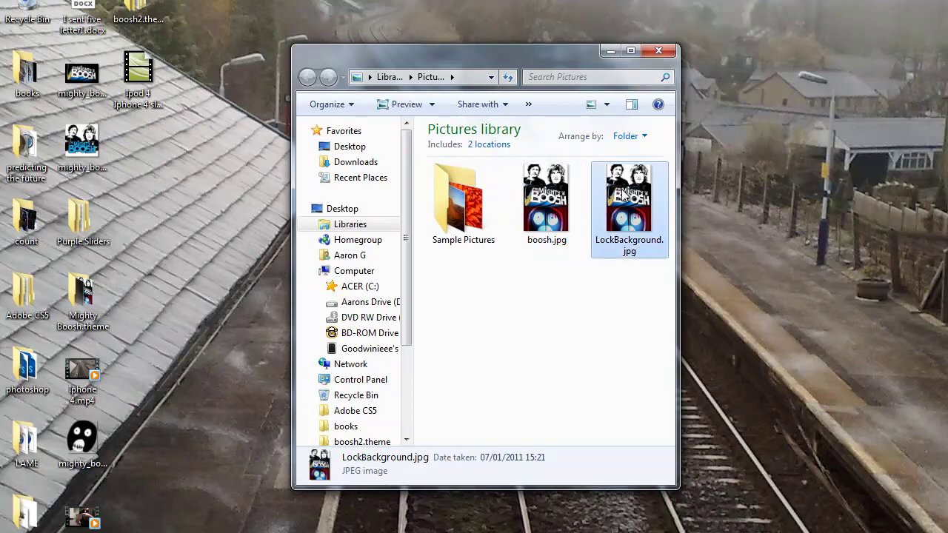
key("Delete")
key("Return")
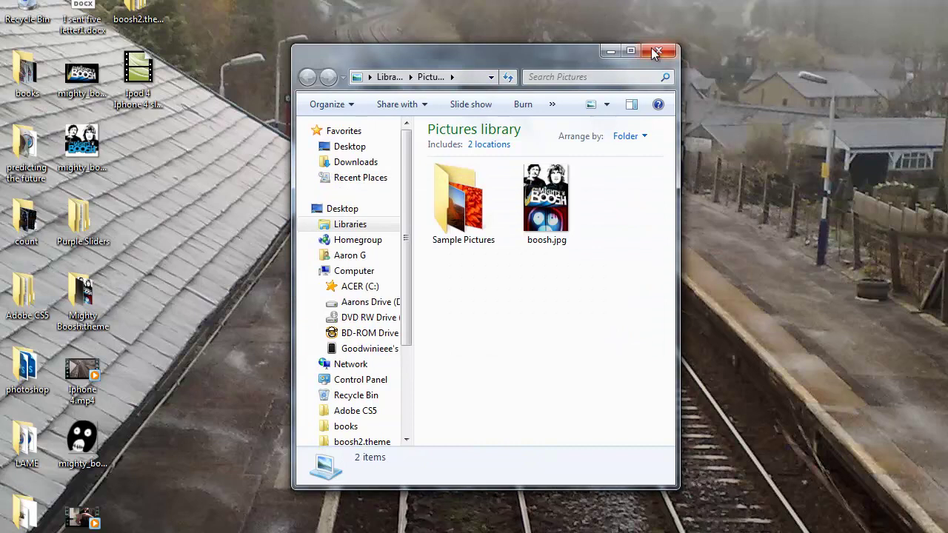
key("alt+F4")
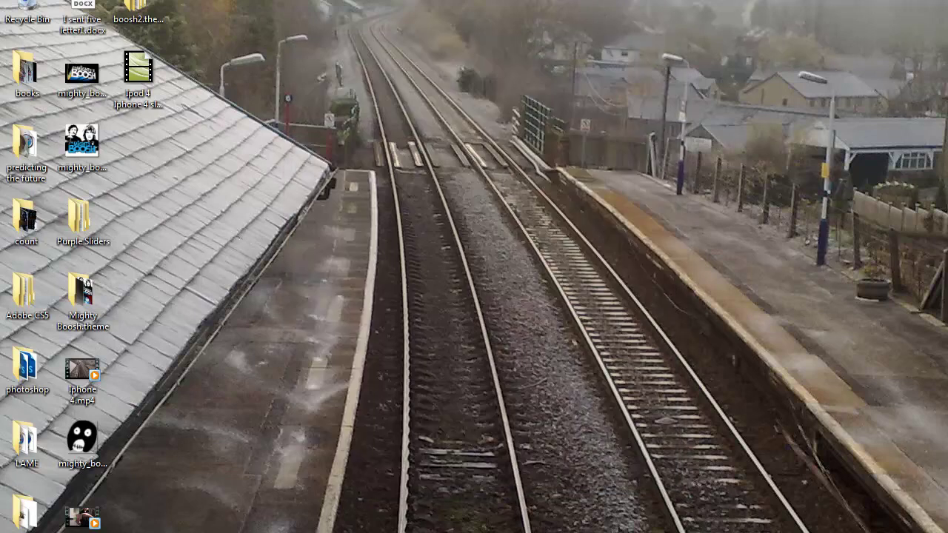
key("alt+Tab")
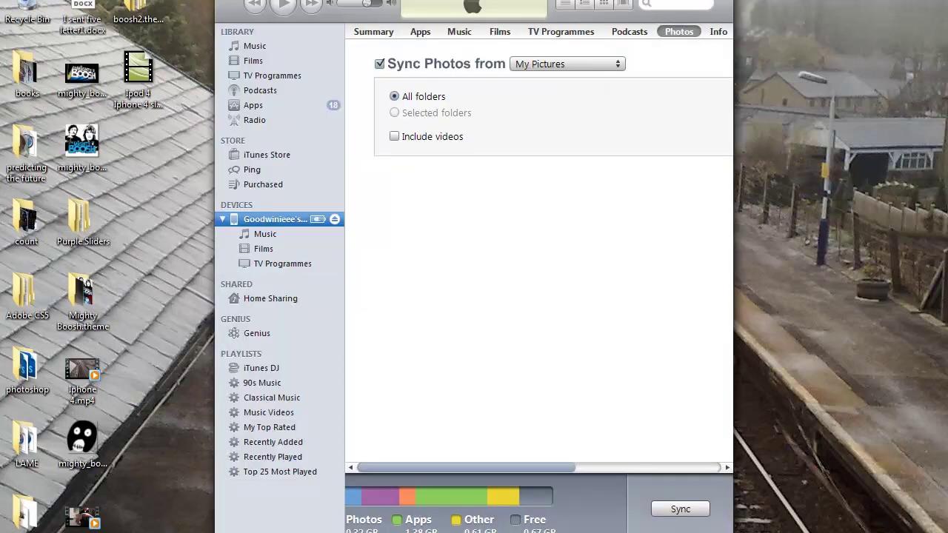
- Sync the iPod's photos from My Pictures, then return to the YouTube upload page
left_click(291, 221)
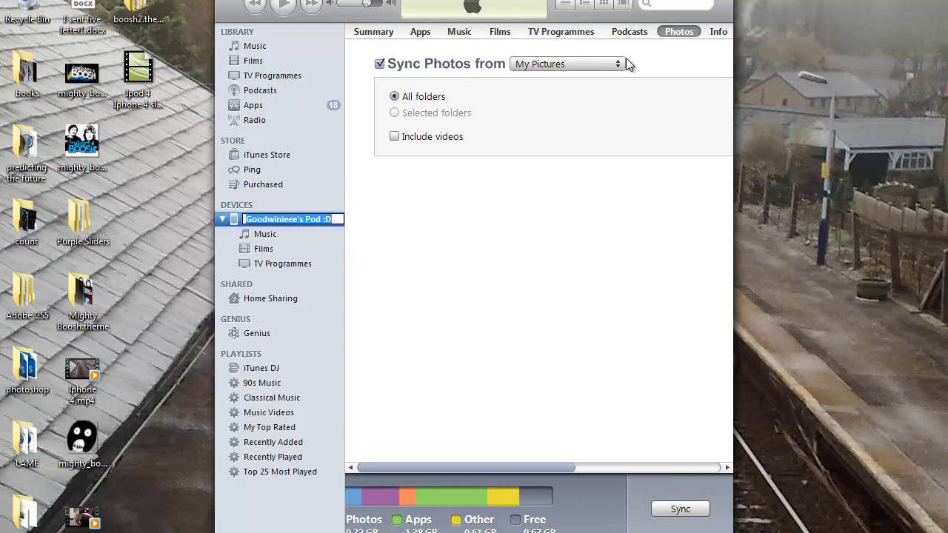
left_click(676, 35)
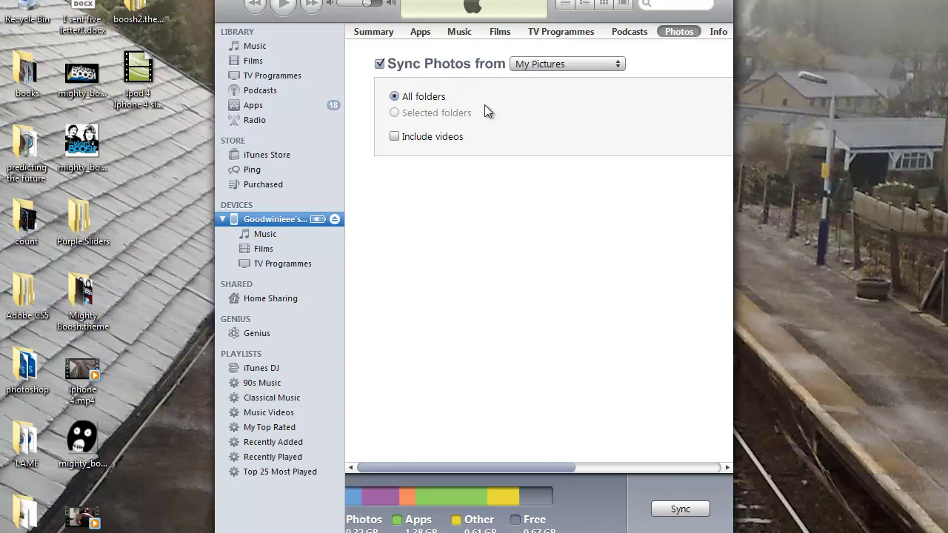
left_click(562, 64)
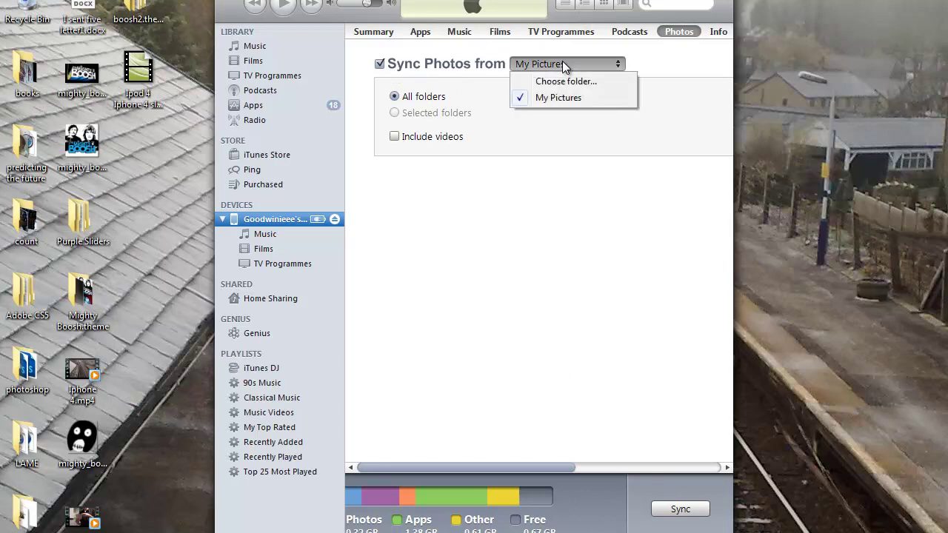
left_click(542, 98)
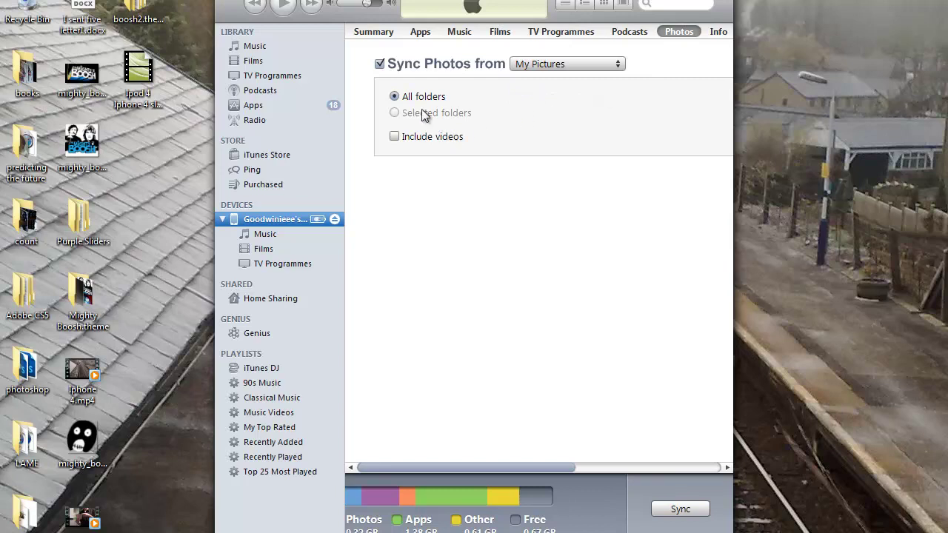
left_click(667, 510)
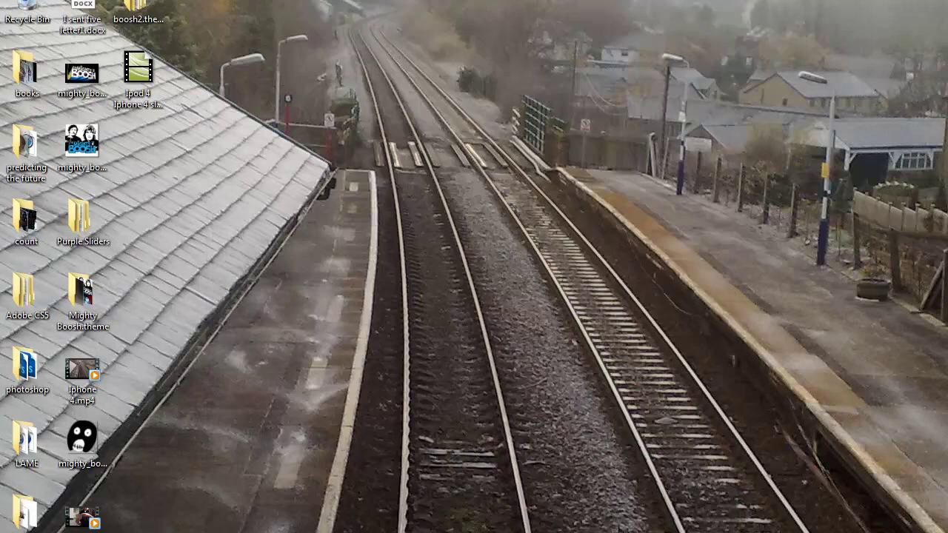
mouse_move(524, 530)
left_click(653, 453)
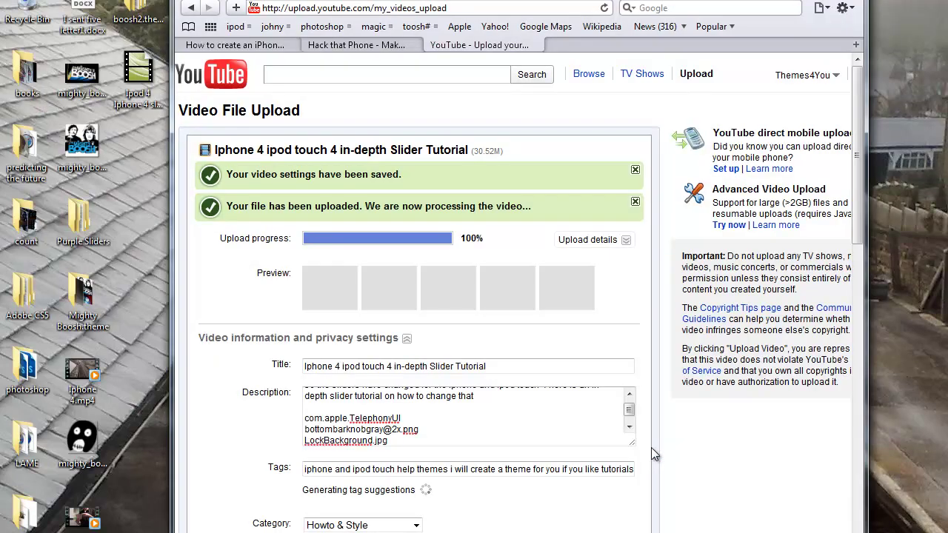